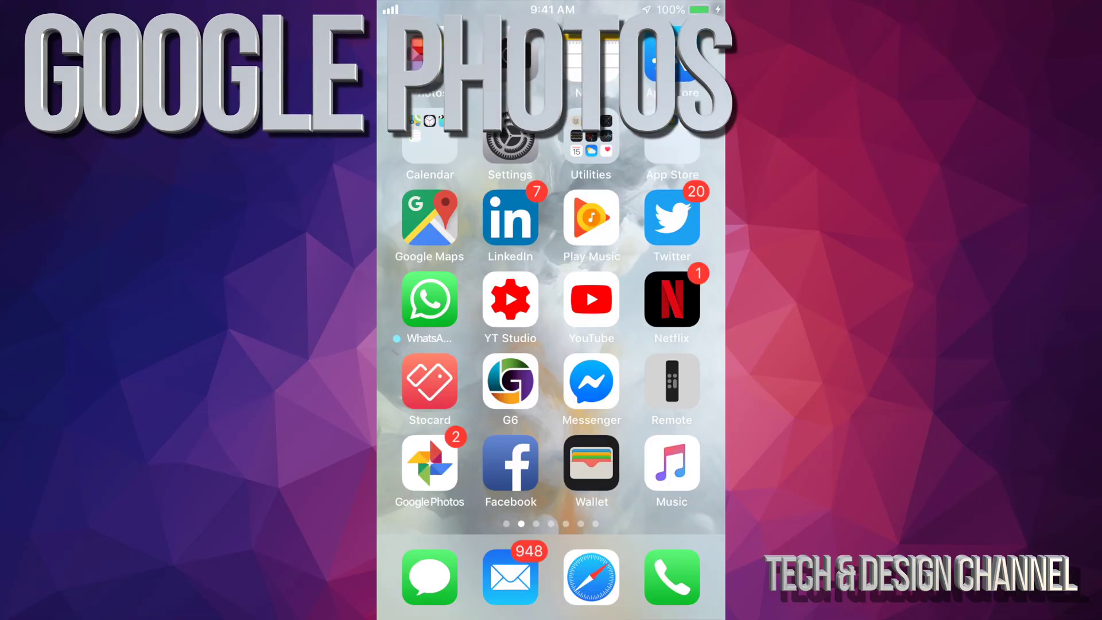
- Open and close Google Photos from the home screen several times
left_click(428, 463)
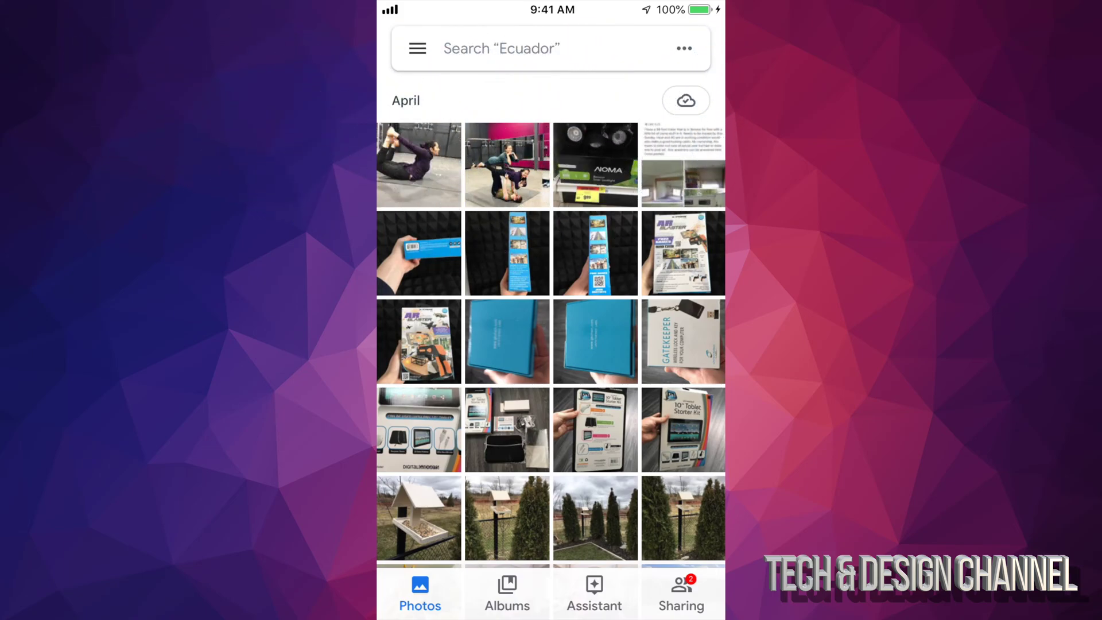
key("Home")
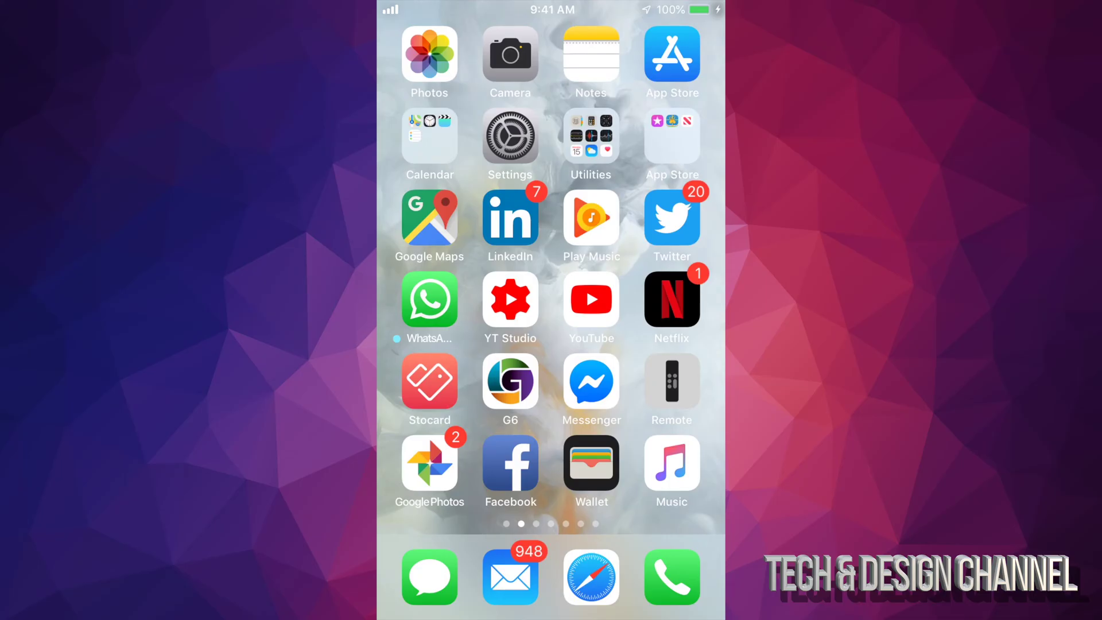
left_click(428, 462)
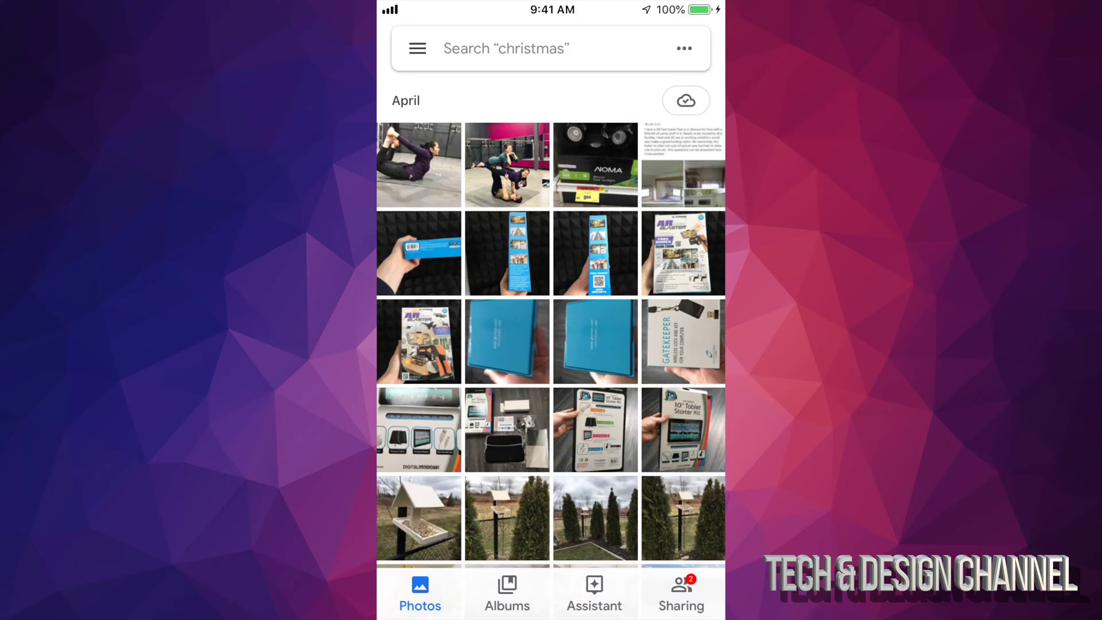
key("Home")
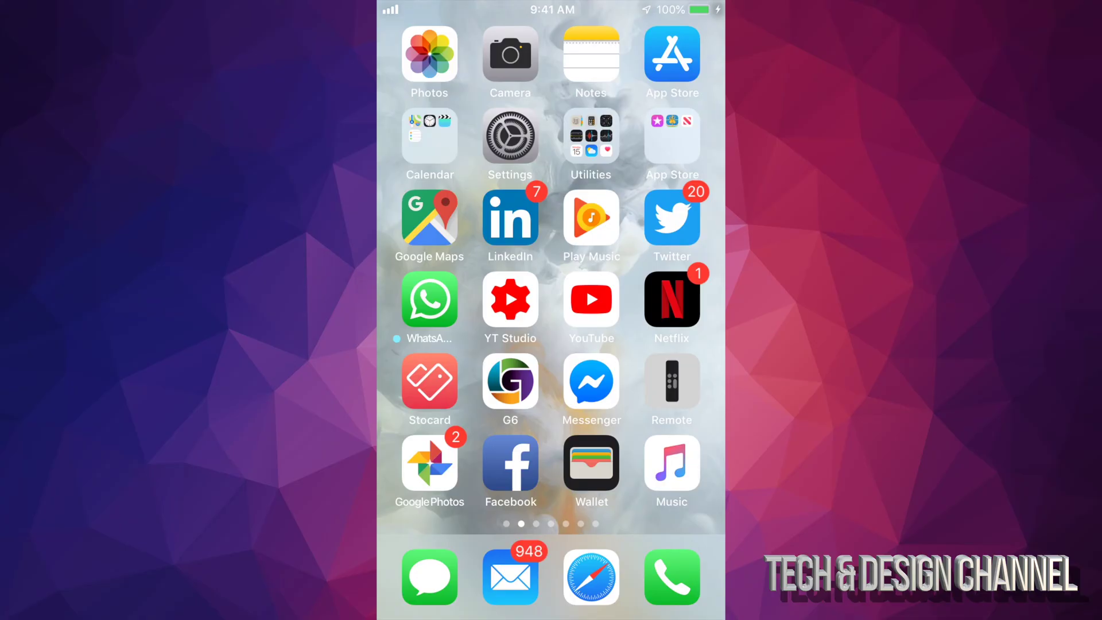
left_click(429, 462)
- Go to Settings > General > iPhone Storage to see apps listed by size
left_click(511, 136)
scroll(551, 345, "down", 2)
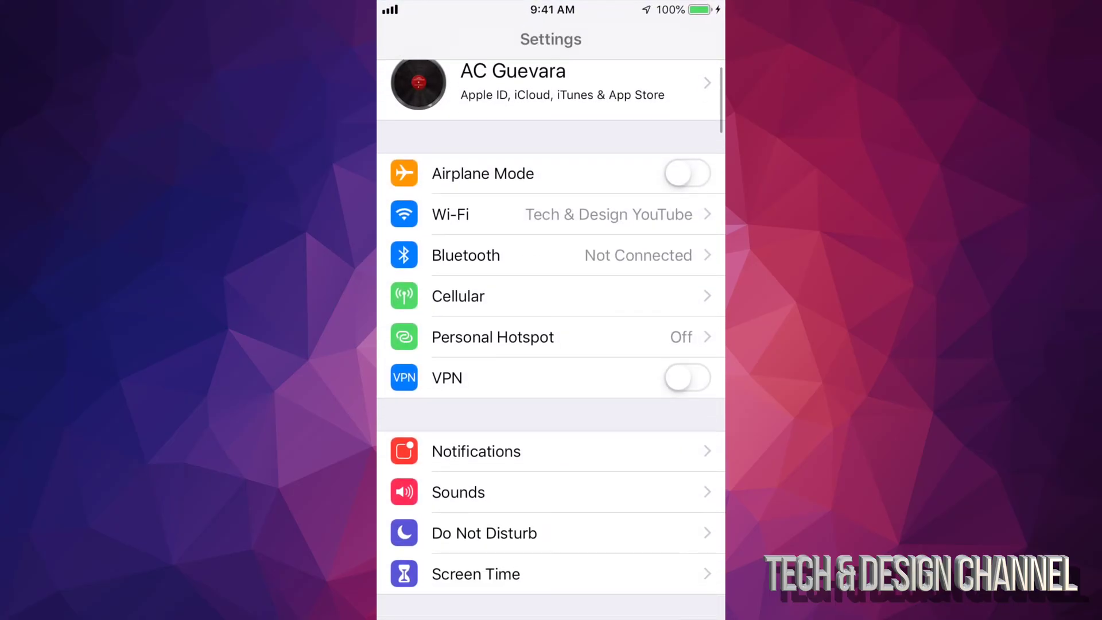
scroll(552, 344, "down", 5)
left_click(456, 335)
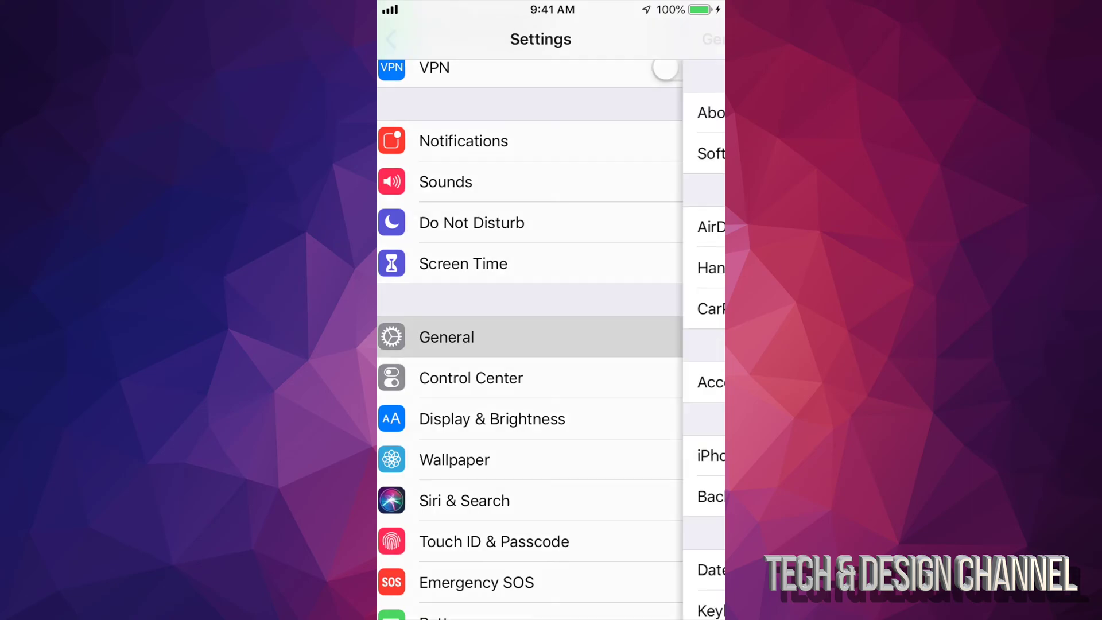
scroll(550, 345, "down", 4)
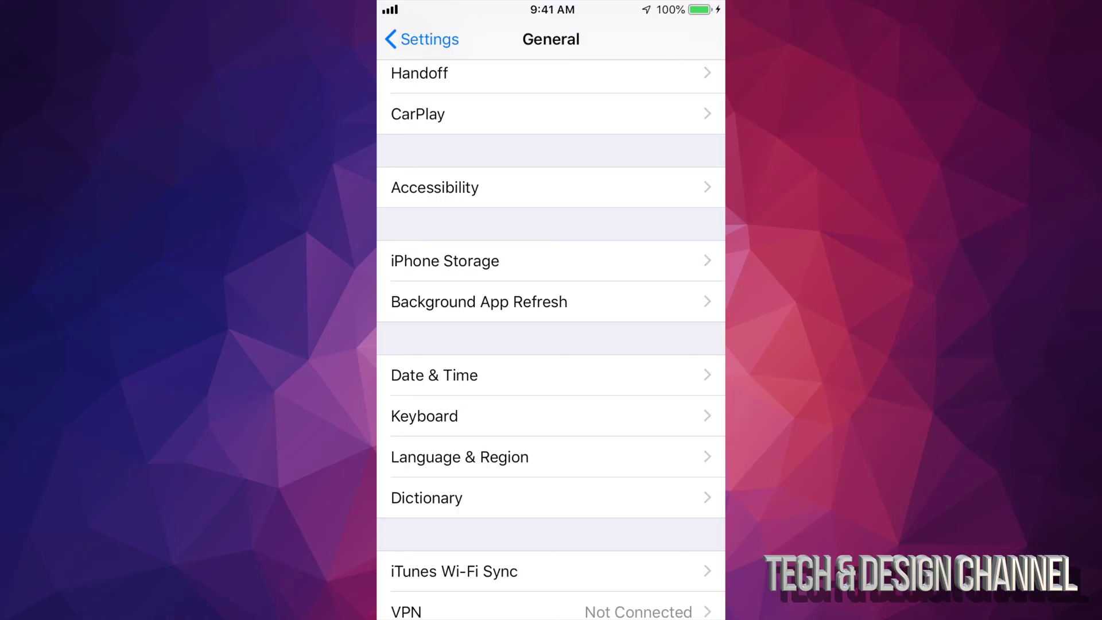
left_click(446, 261)
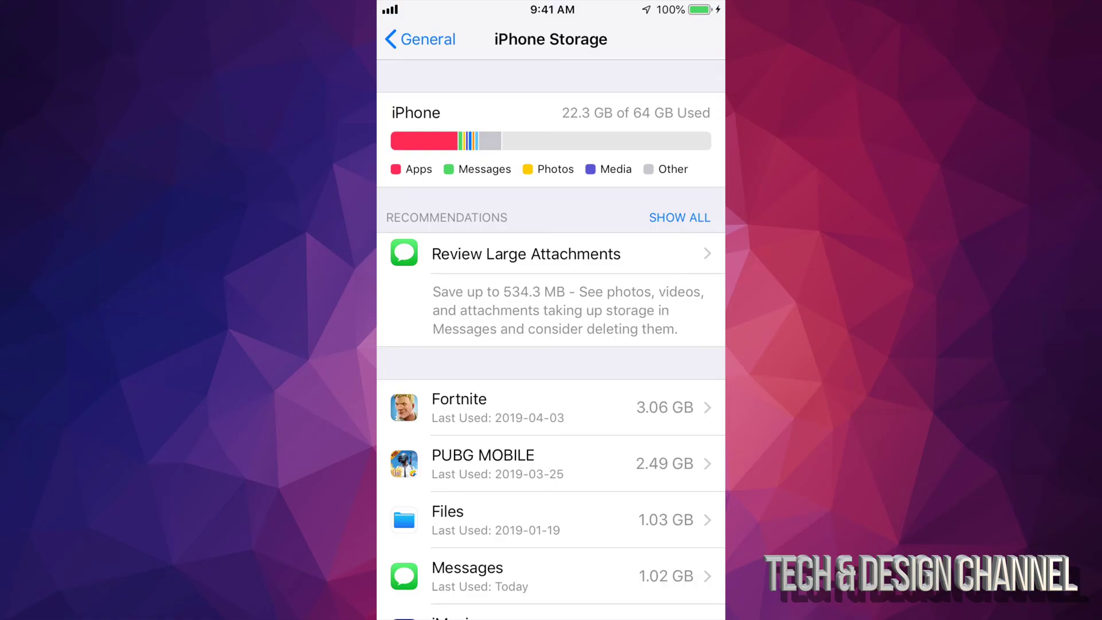
scroll(551, 345, "down", 3)
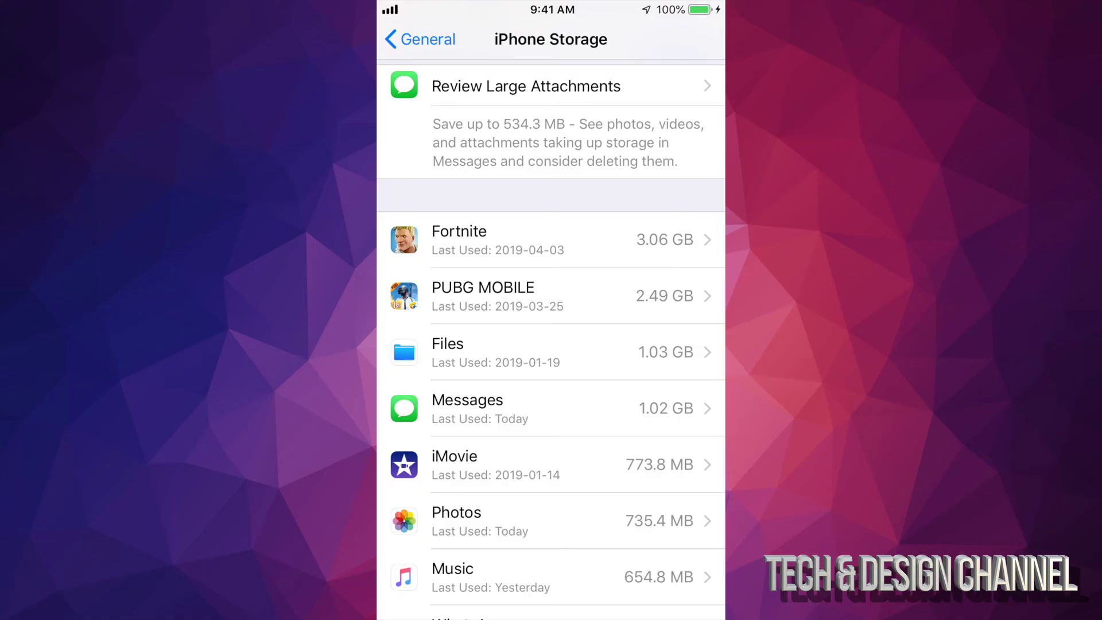
- Offload Fortnite but keep its data, after cancelling a Delete App attempt
left_click(551, 239)
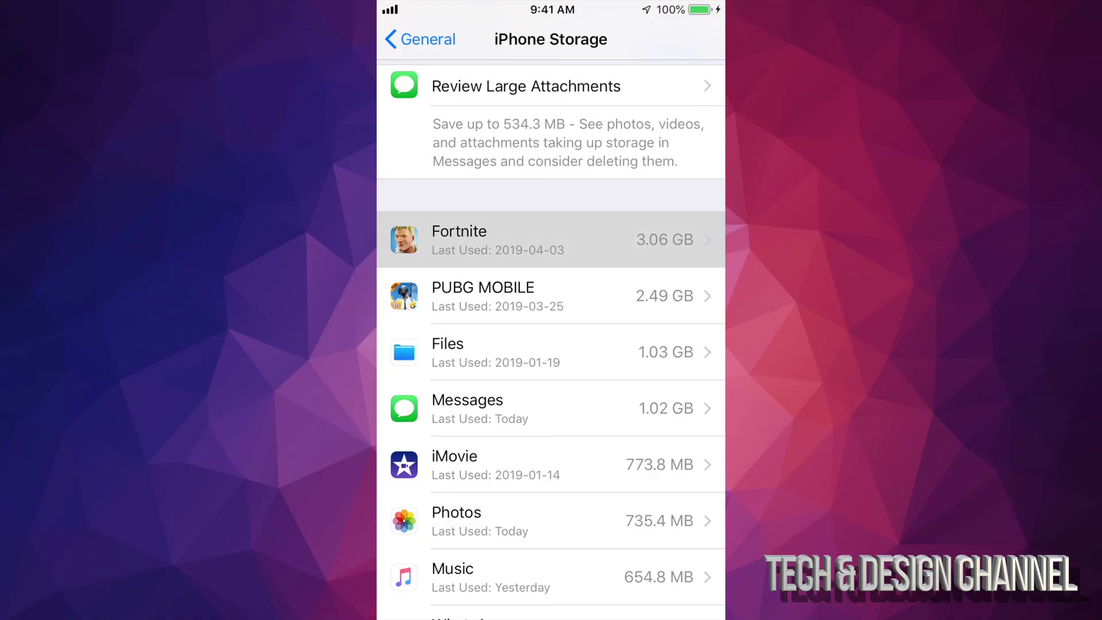
left_click(551, 425)
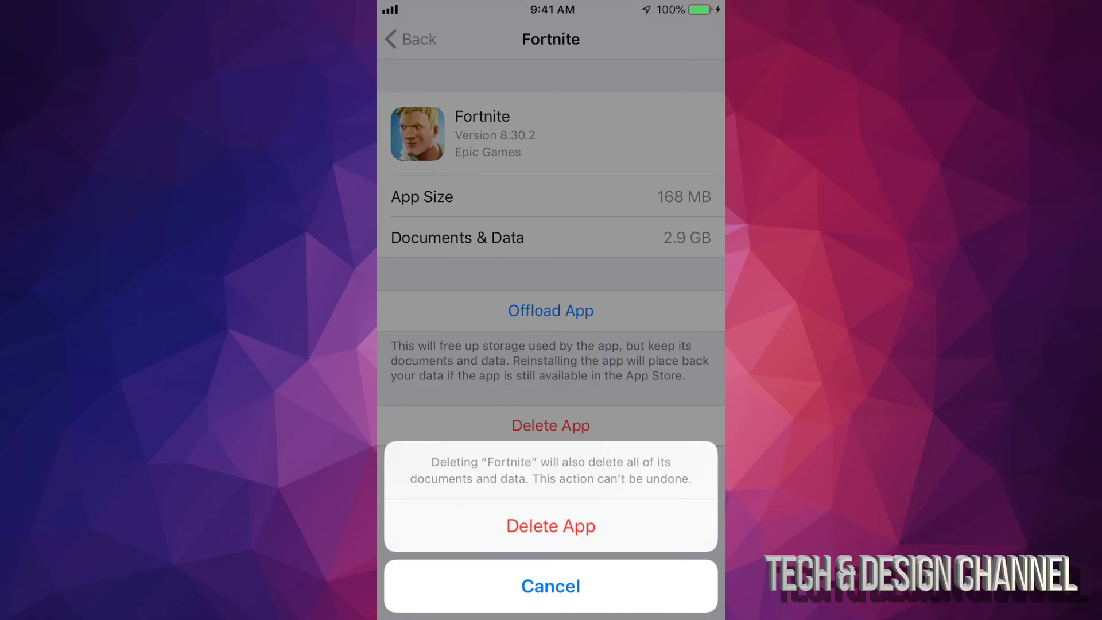
left_click(551, 585)
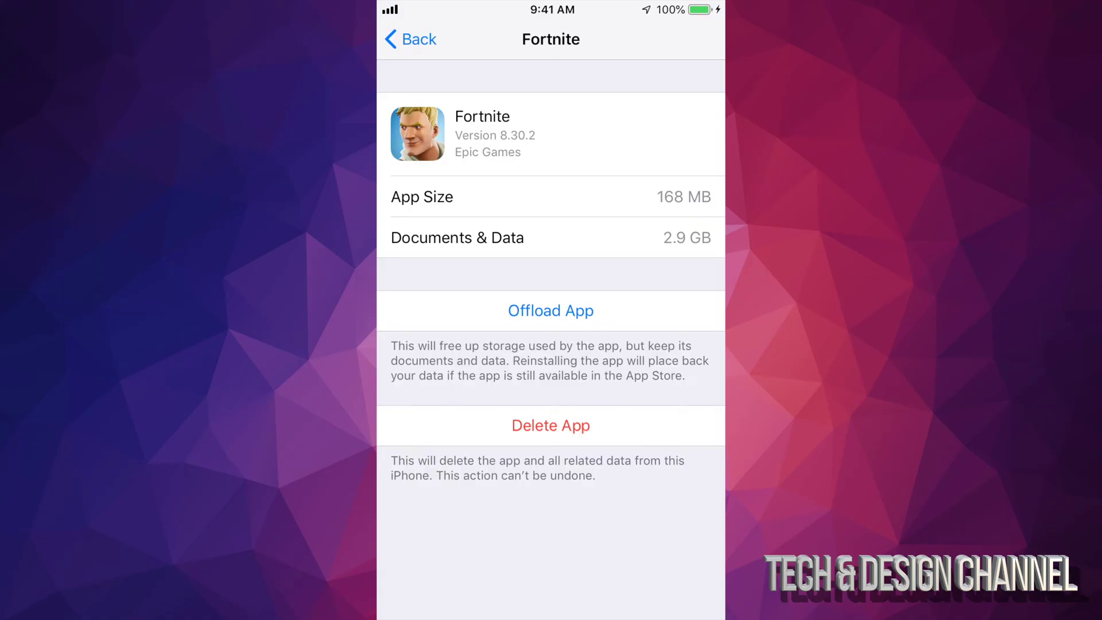
left_click(551, 310)
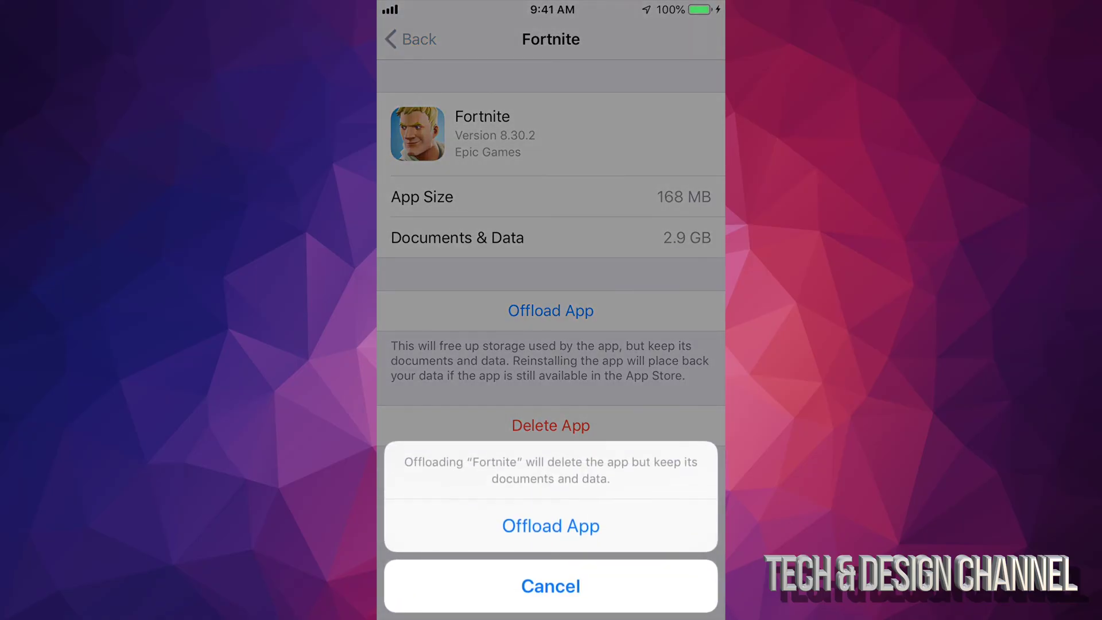
left_click(550, 525)
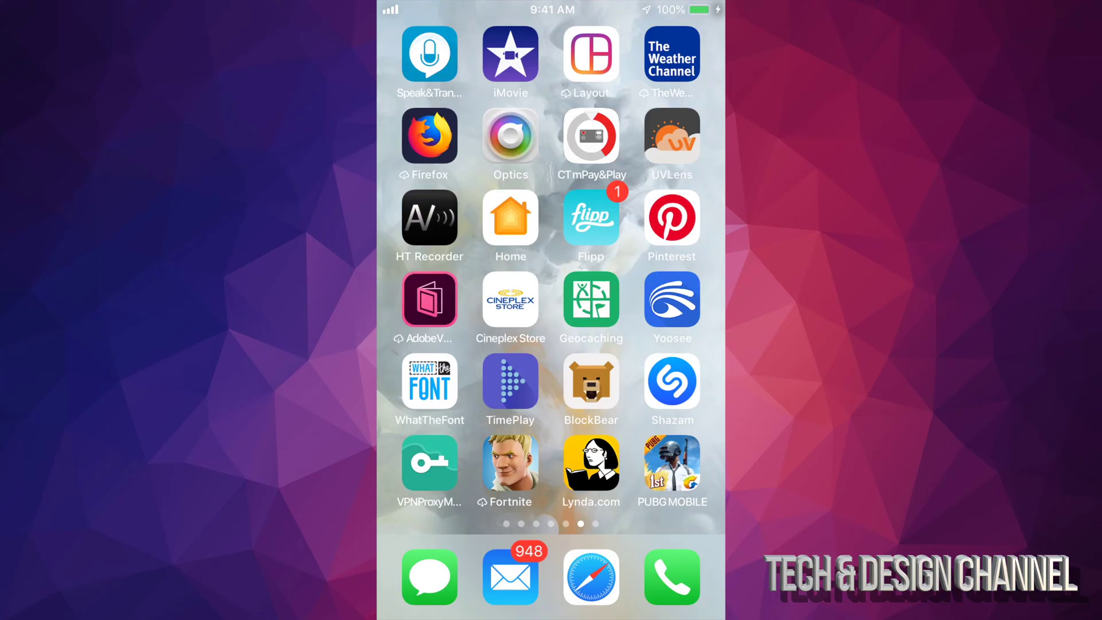
- Pause Fortnite's re-download, then put the home screen icons into jiggle mode
left_click(510, 462)
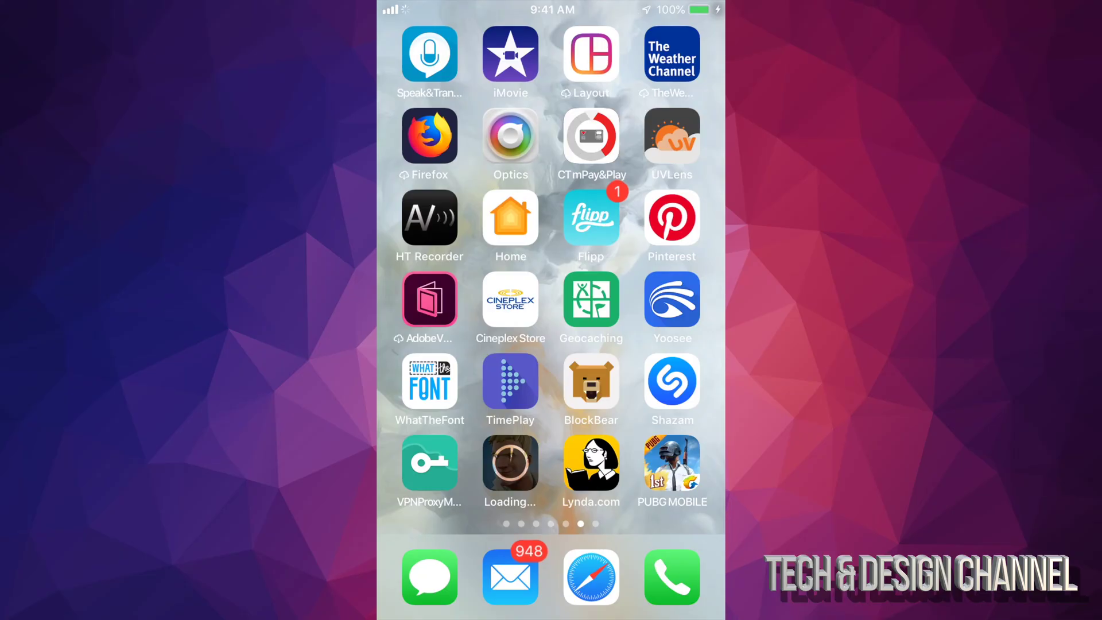
left_click(510, 463)
left_click(671, 381)
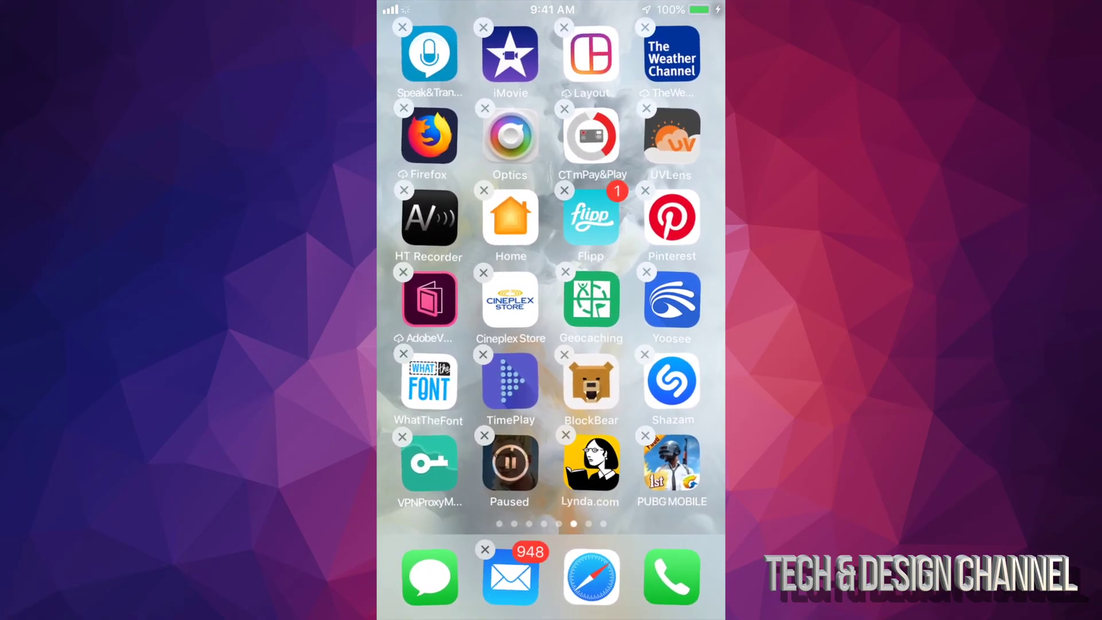
- Delete PUBG MOBILE and its data, then exit icon editing mode
left_click(644, 436)
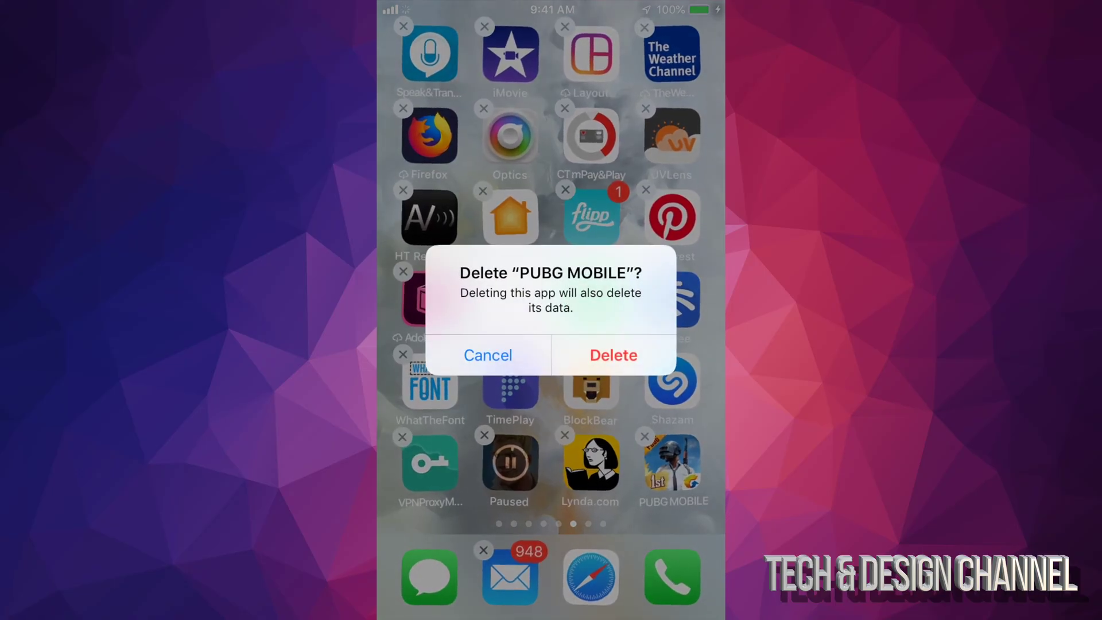
left_click(613, 354)
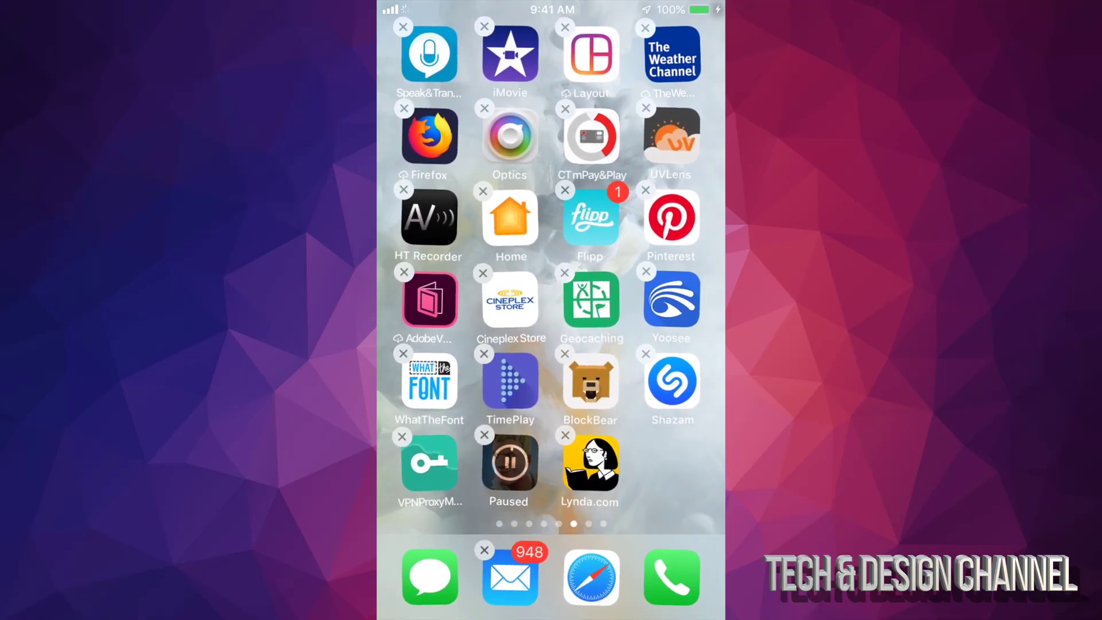
key("Escape")
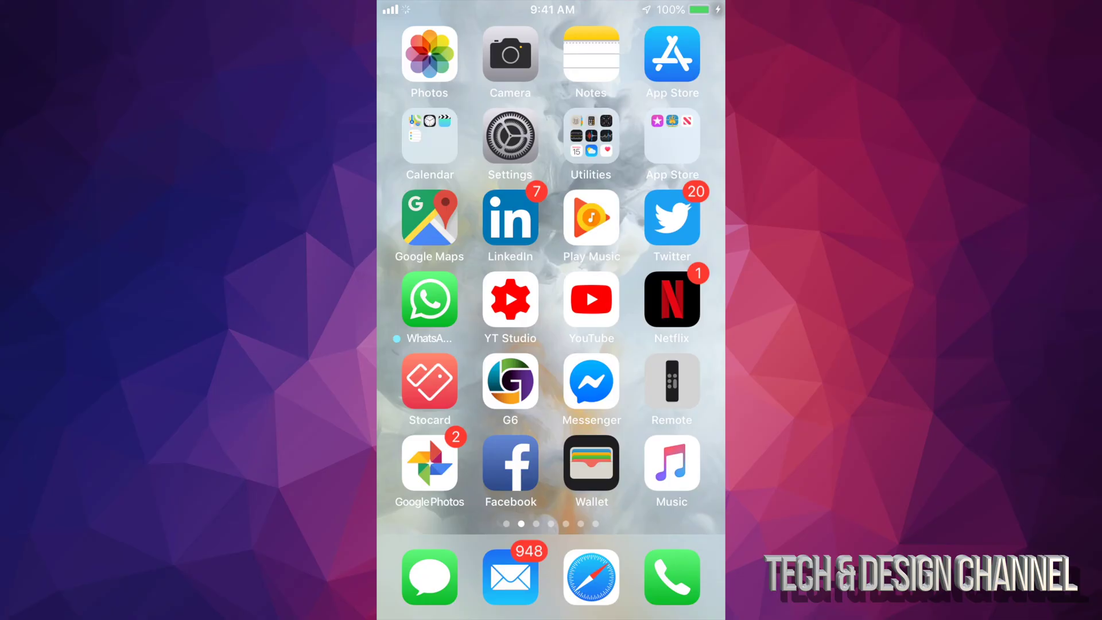
- Reach the Camera page from the main Settings list
left_click(510, 135)
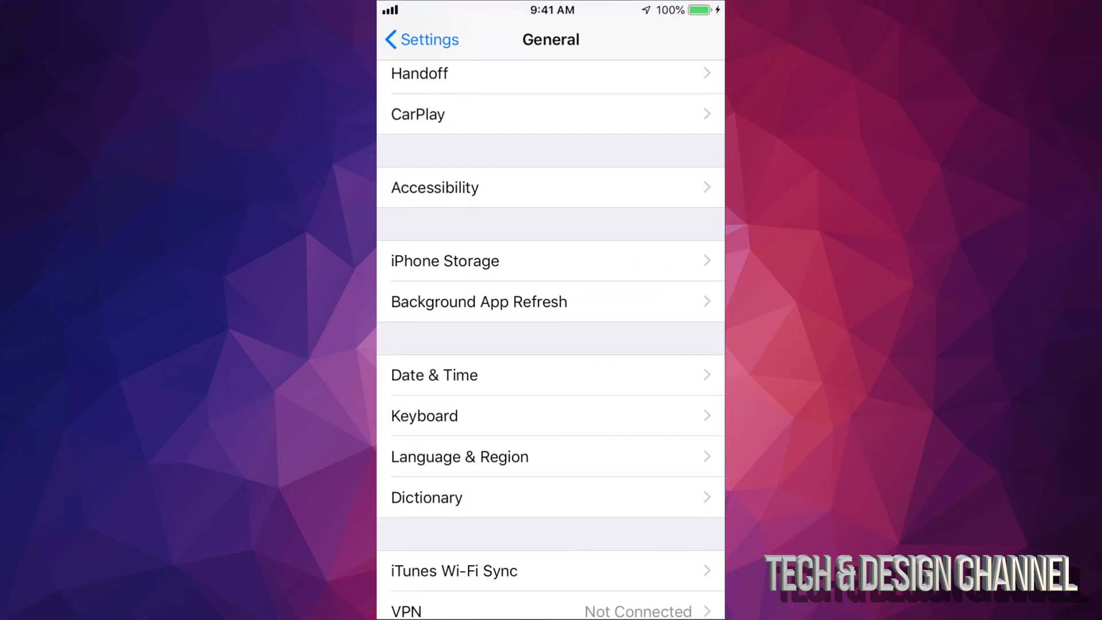
left_click(423, 39)
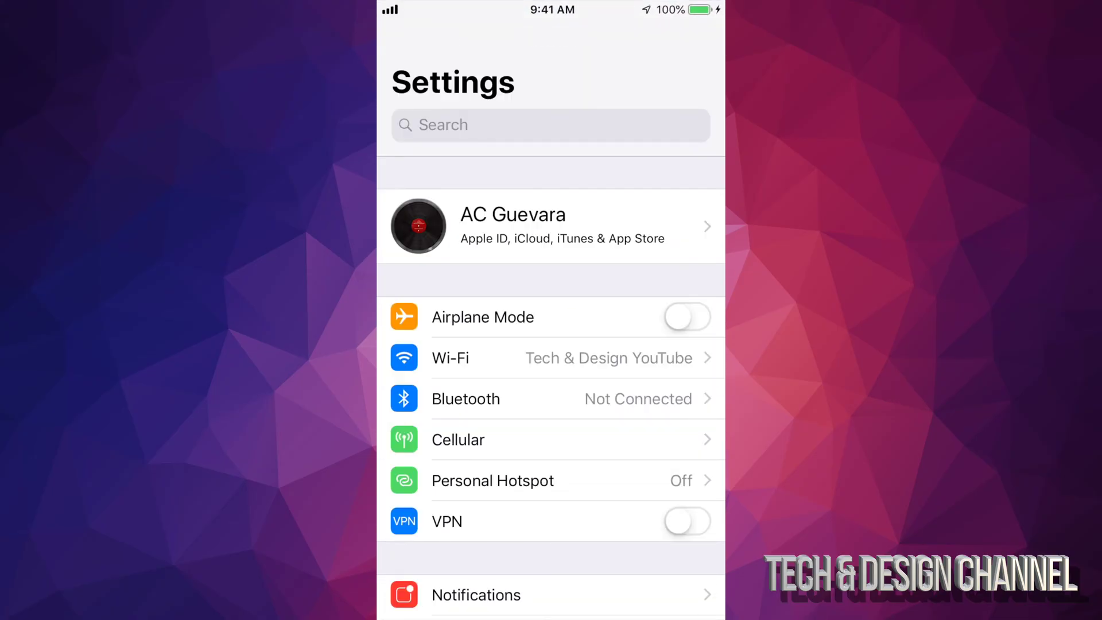
scroll(551, 344, "down", 2)
scroll(551, 344, "down", 3)
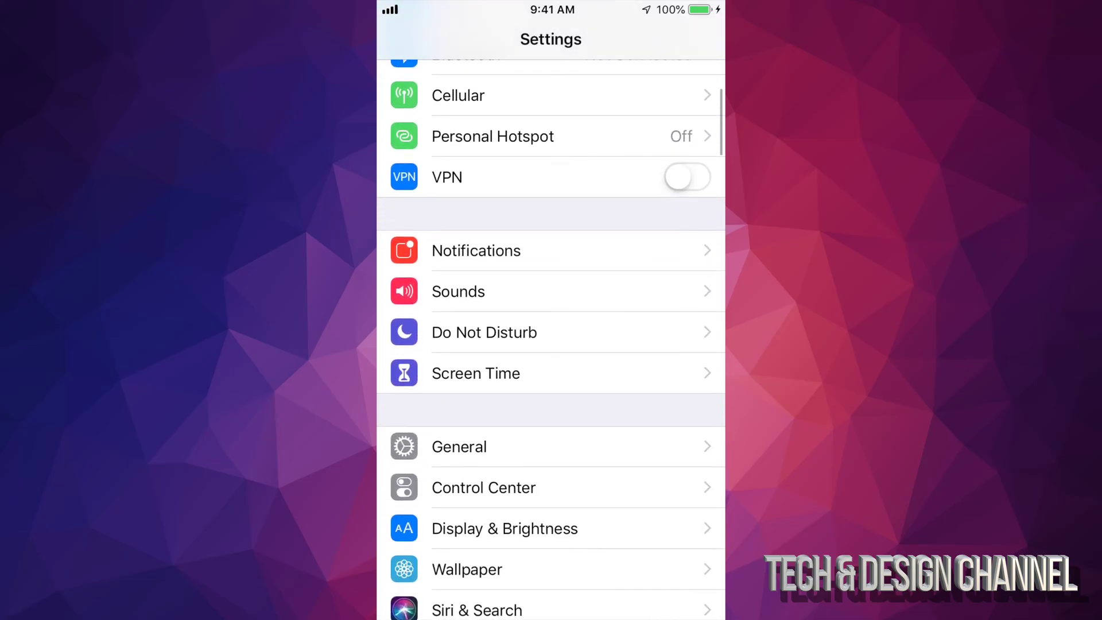
scroll(551, 344, "down", 4)
scroll(552, 344, "down", 3)
scroll(551, 344, "down", 3)
scroll(550, 345, "down", 3)
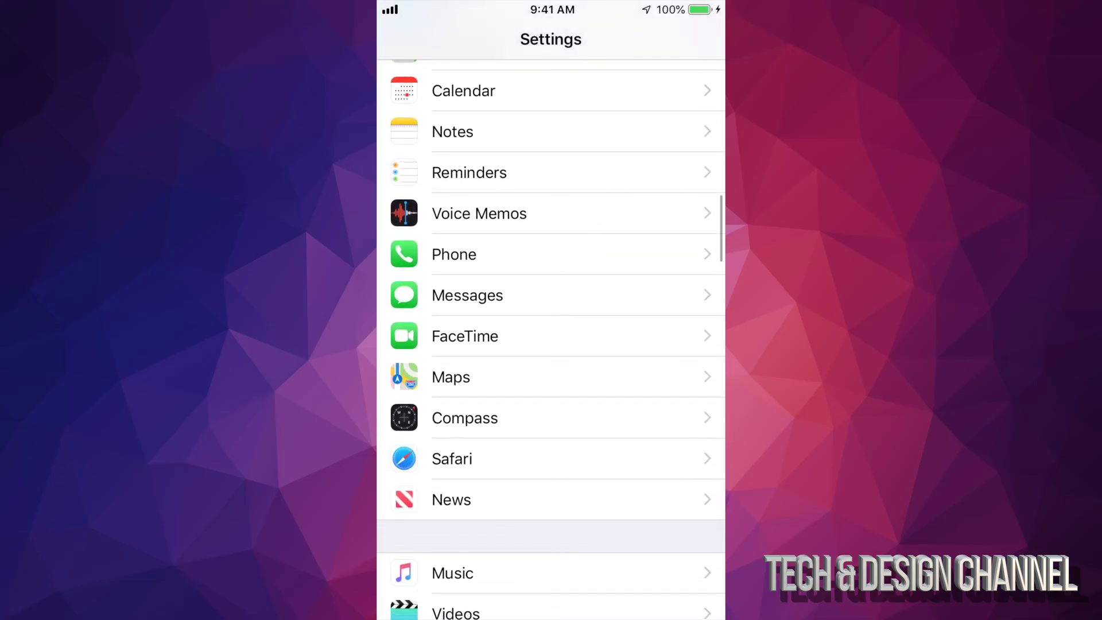
scroll(551, 345, "down", 2)
scroll(550, 344, "down", 3)
left_click(459, 344)
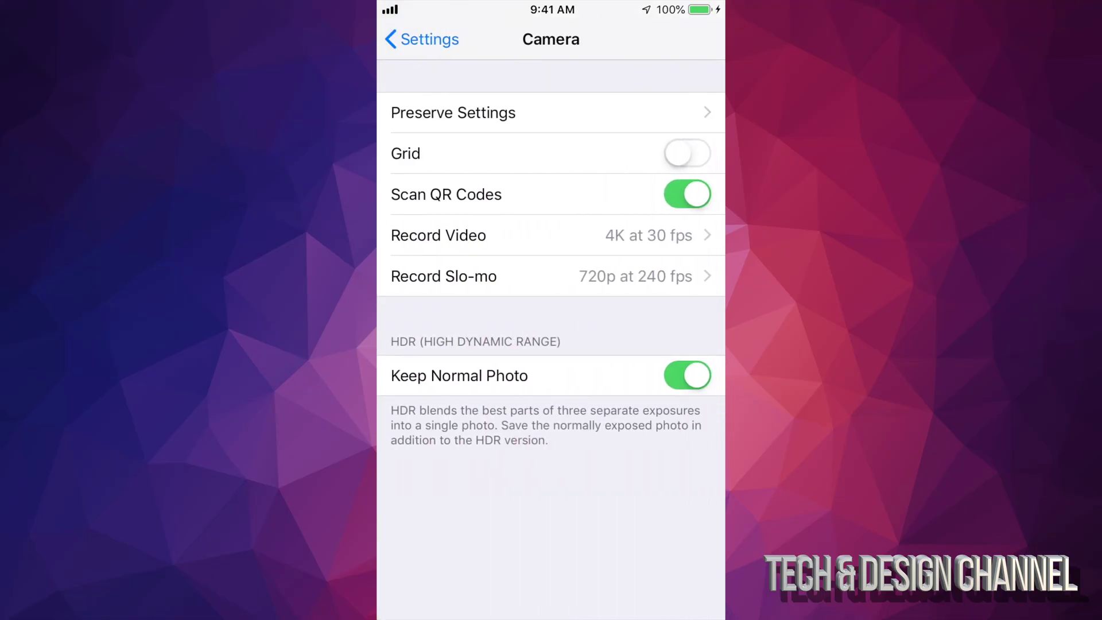
- Try 1080p HD at 60 fps for Record Video, then keep 4K at 30 fps
left_click(482, 235)
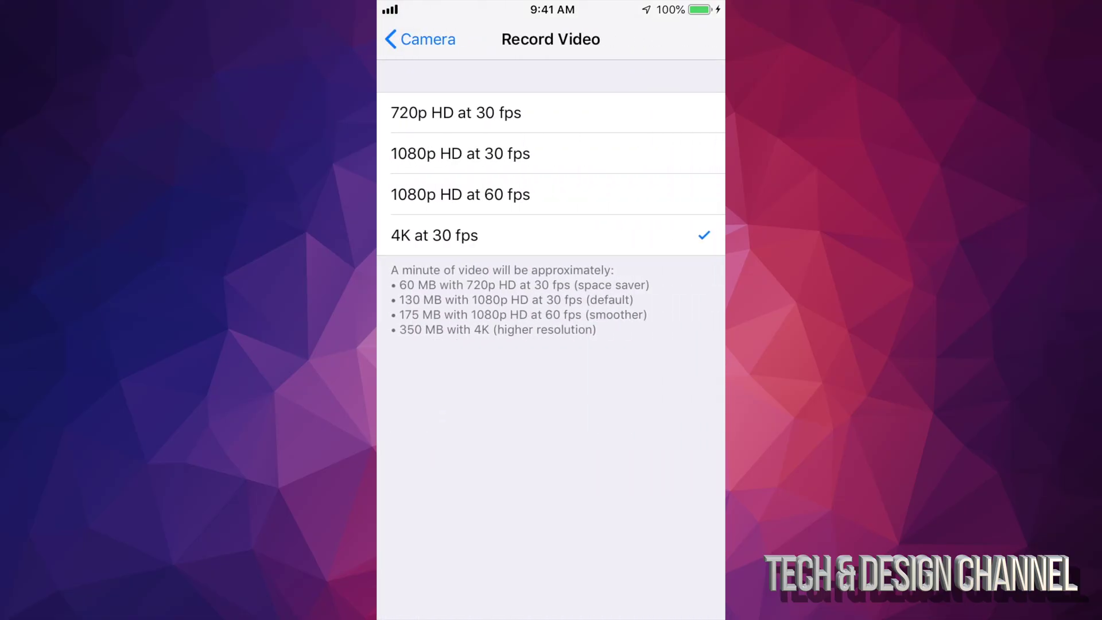
left_click(461, 195)
left_click(481, 235)
left_click(460, 194)
left_click(516, 234)
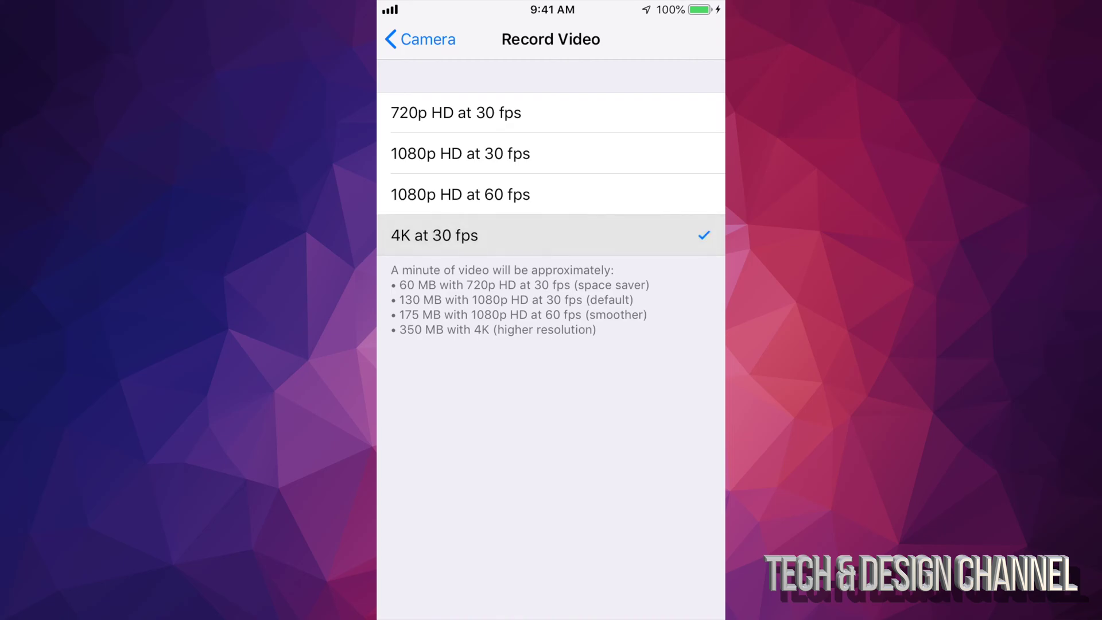
left_click(420, 39)
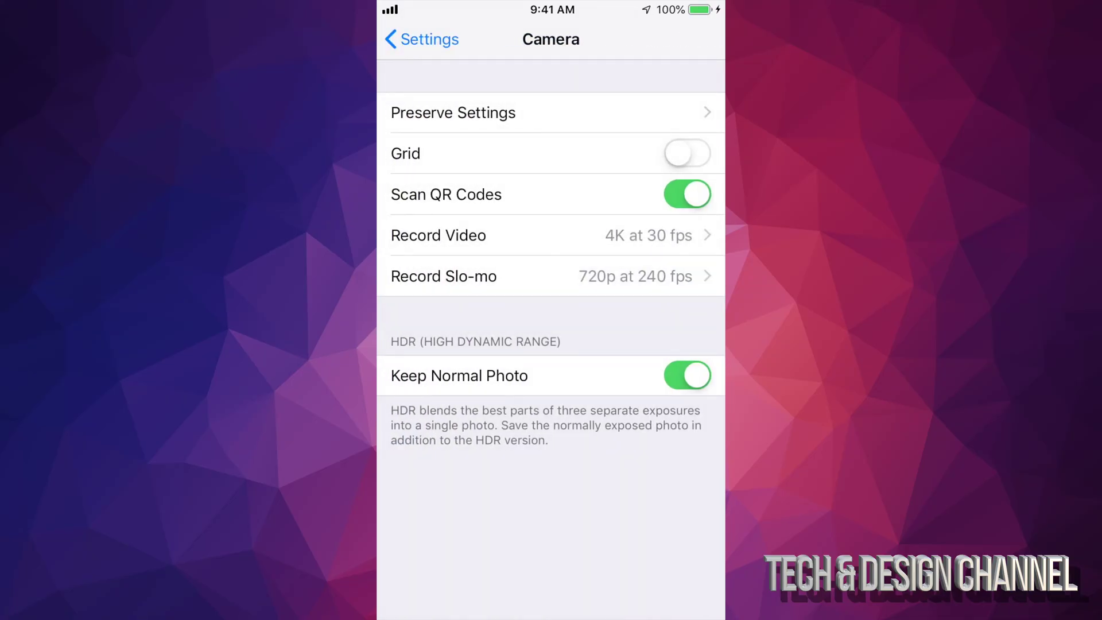
- Set Record Slo-mo to 1080p HD at 120 fps and return to the main Settings list
left_click(444, 275)
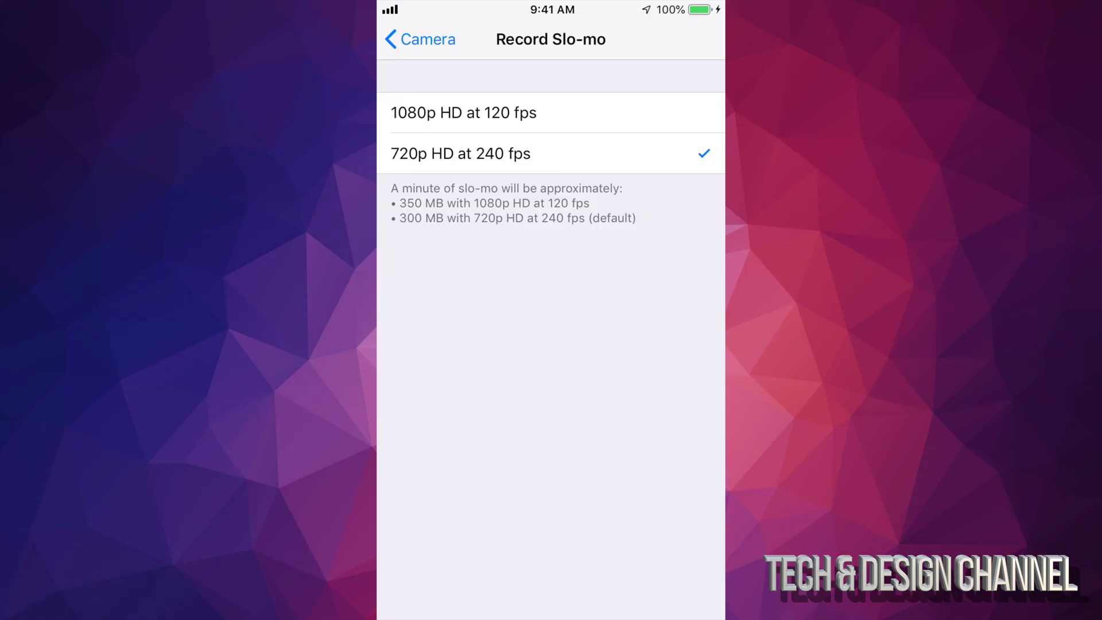
left_click(463, 113)
left_click(419, 39)
left_click(419, 39)
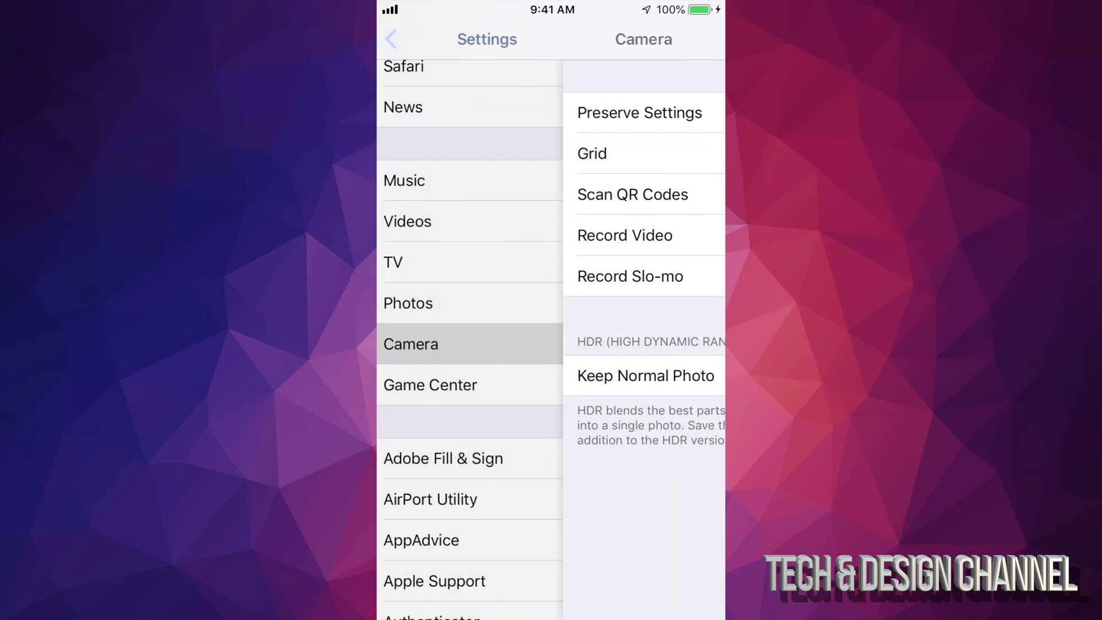